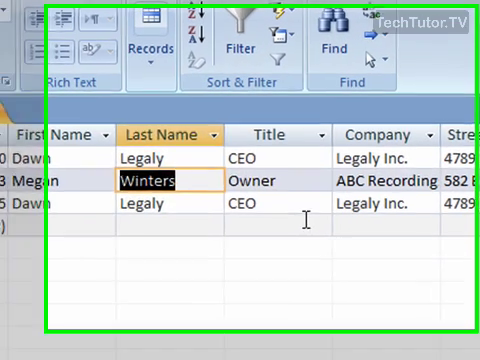
Remove 'Owner' from Winters' Title and move down toward the new record.
key(Tab)
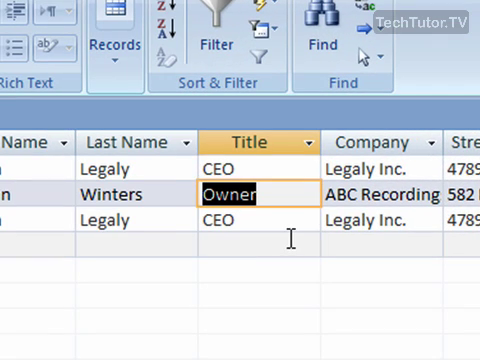
key(Delete)
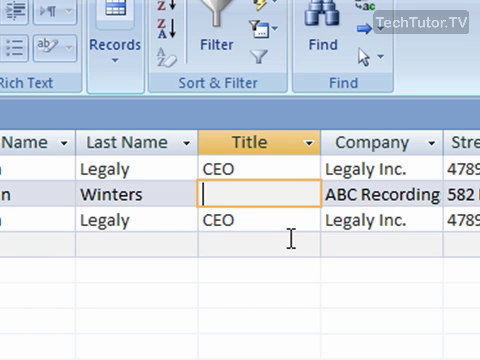
key(Down)
key(Down)
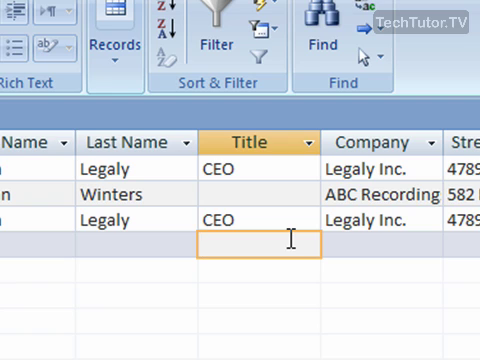
text(Owner)
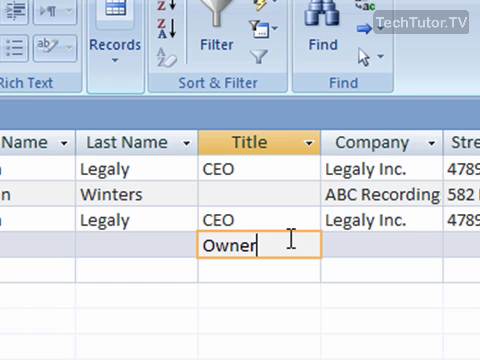
Go up to the first record's 'CEO' Title, then back down to Winters' empty Title.
key(Up)
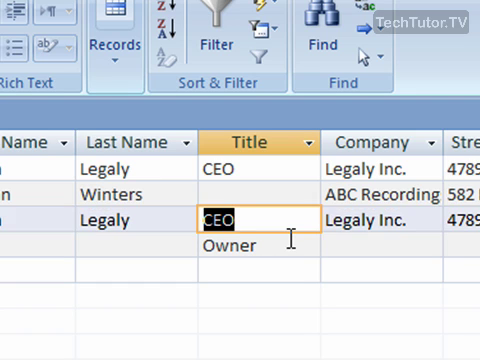
key(Up)
key(Up)
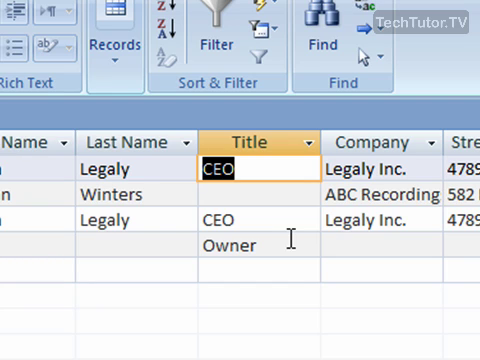
key(Down)
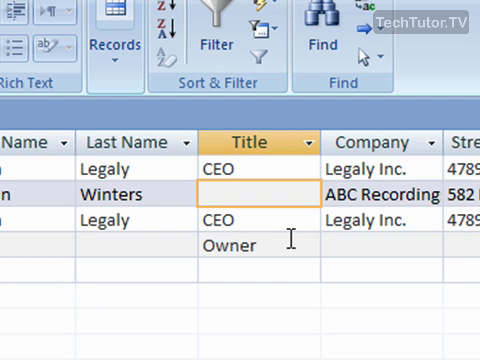
text(CEO)
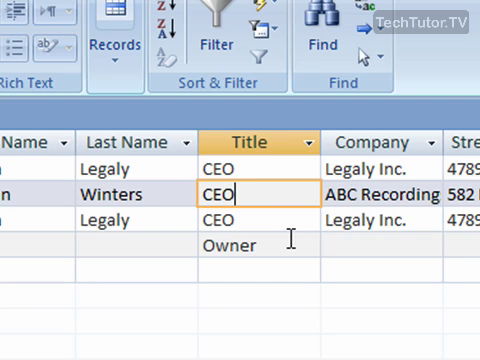